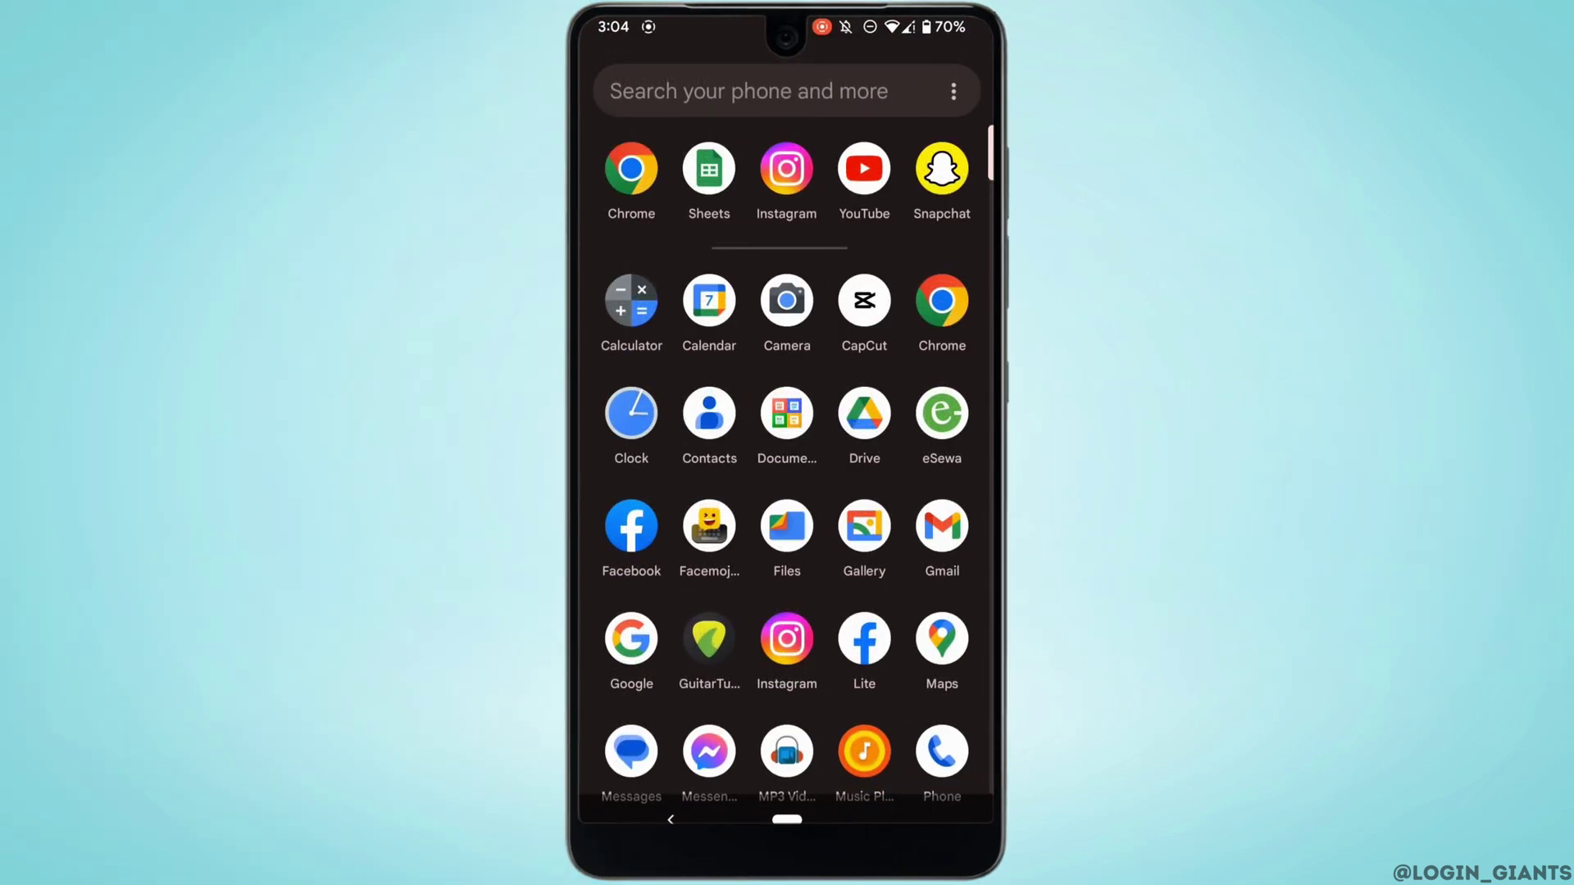
Launch Chrome and turn on 'Desktop site' so YouTube loads its full desktop layout.
click(631, 168)
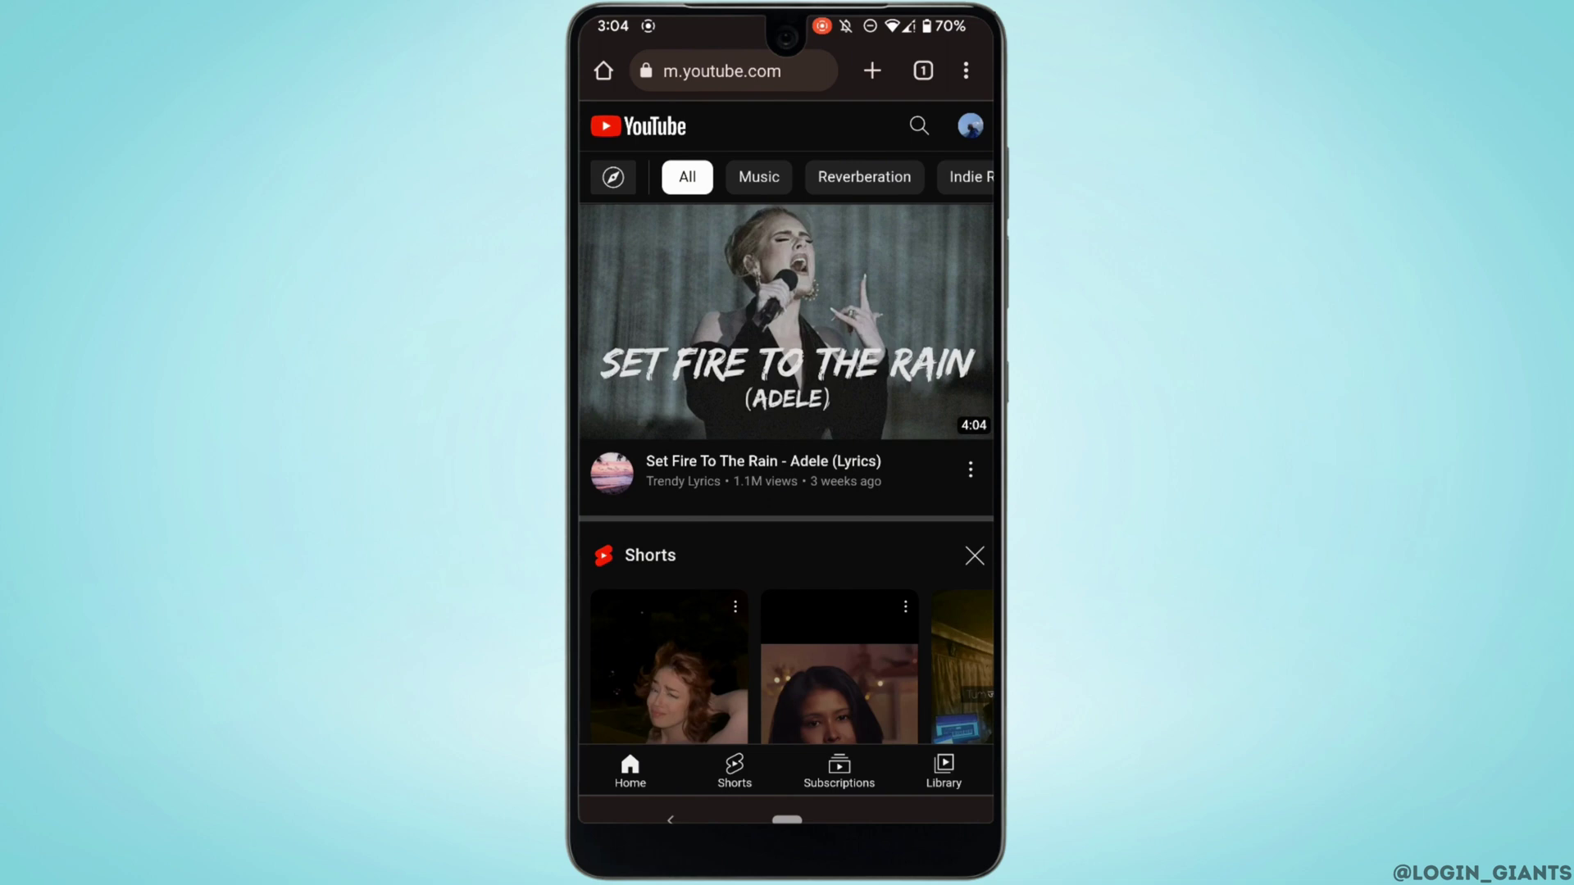
click(966, 70)
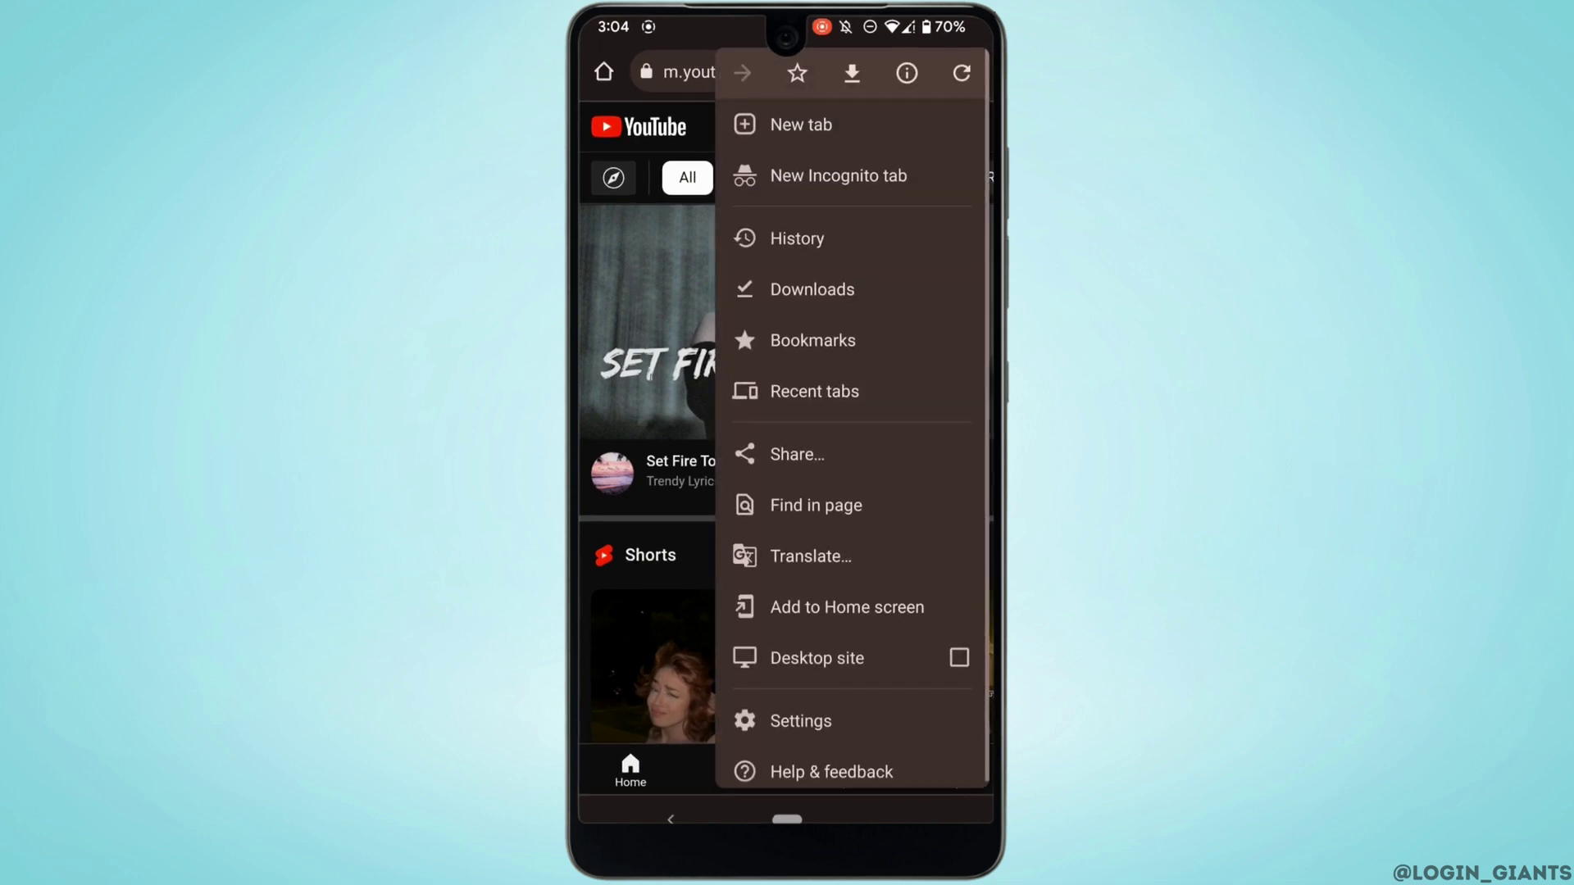
click(959, 658)
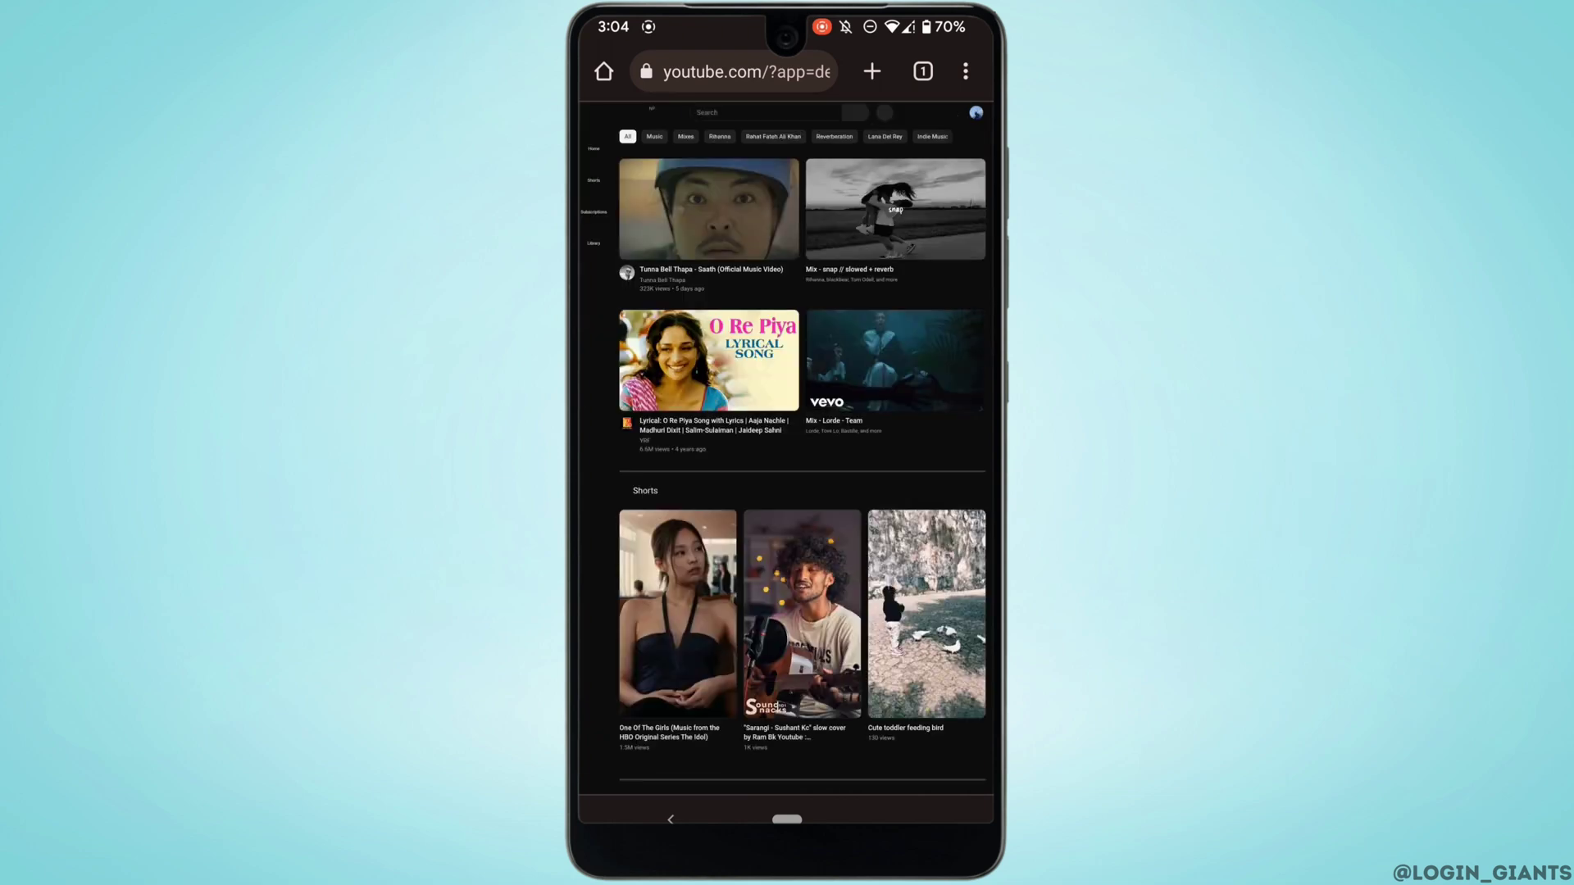
Go to Settings from the profile avatar menu to see channel and Google account details.
click(976, 112)
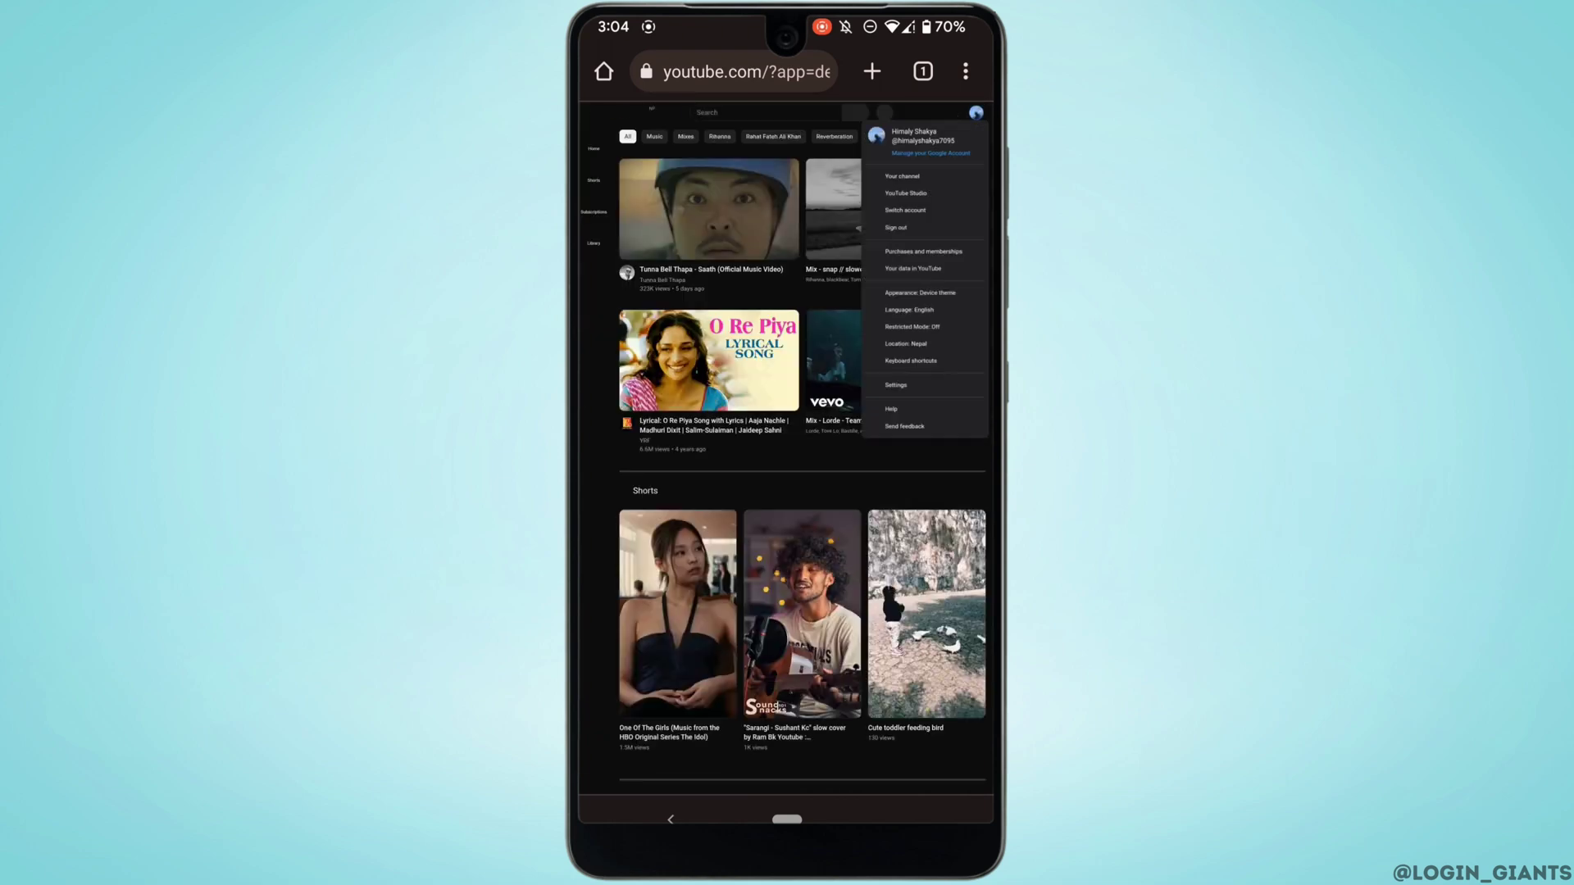
click(895, 385)
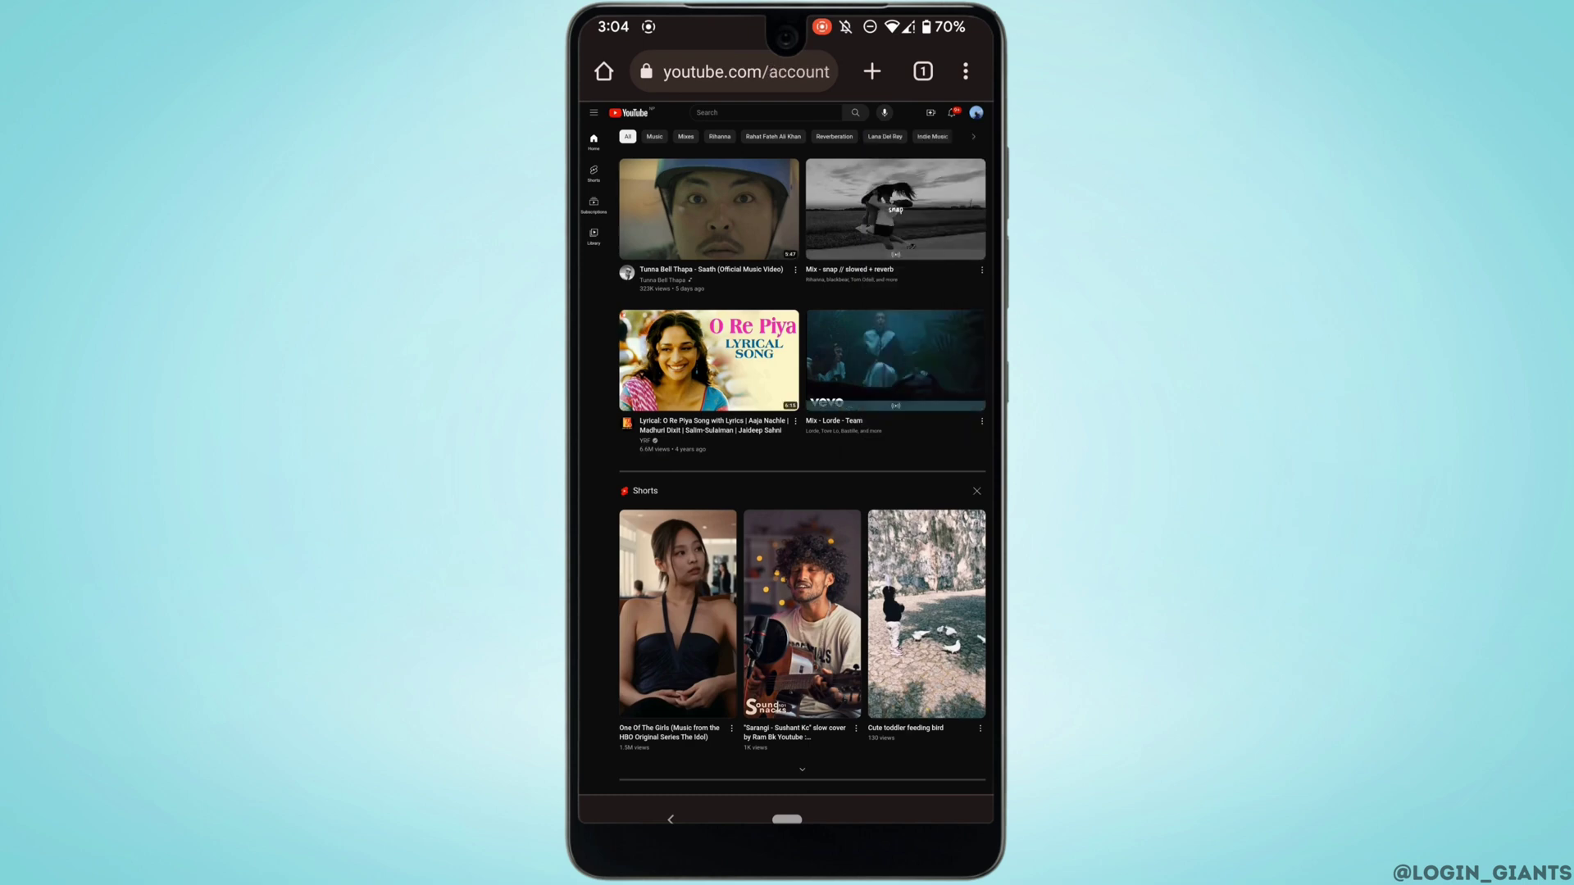
scroll(763, 526, up, 3)
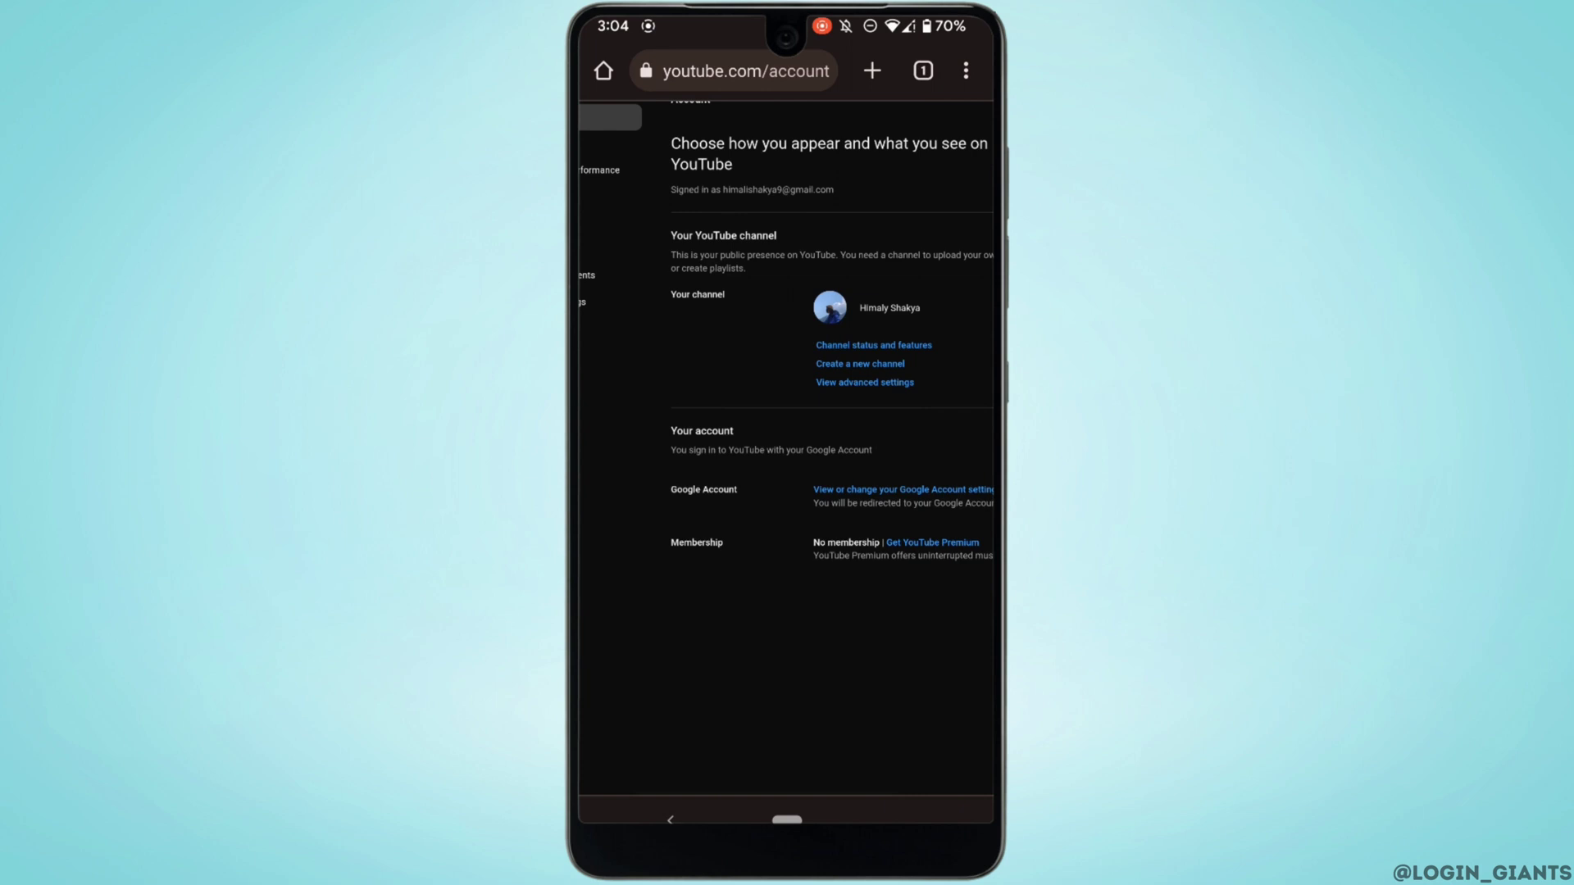
Load YouTube Studio's Channel > Feature eligibility settings via 'View advanced settings'.
click(902, 345)
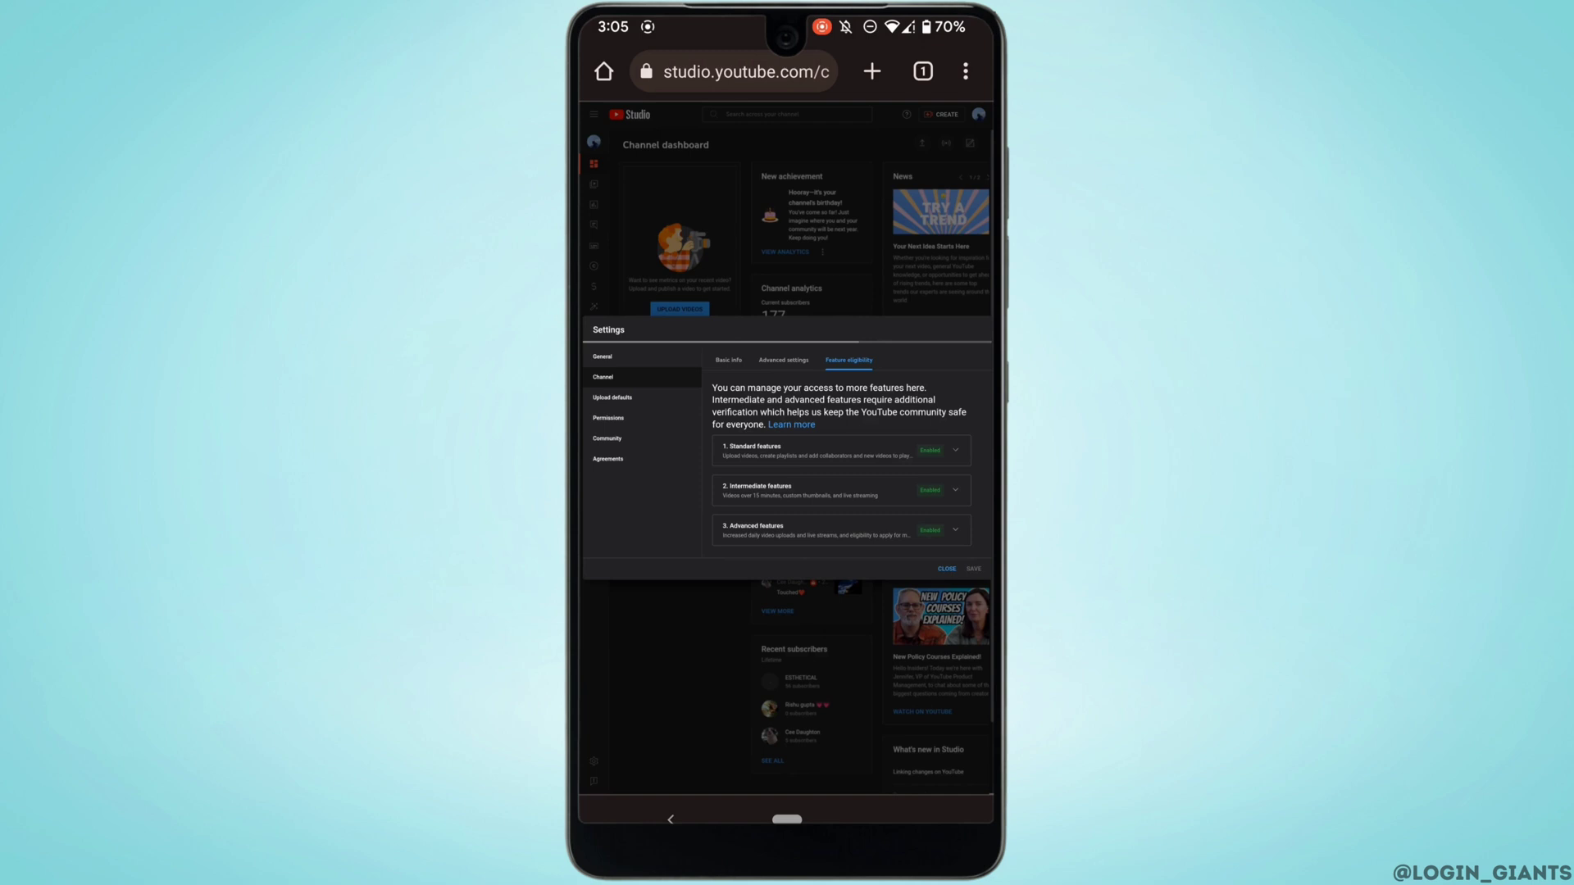
Pass Permissions and switch to Community settings to reach the Hidden users list.
click(608, 418)
click(610, 437)
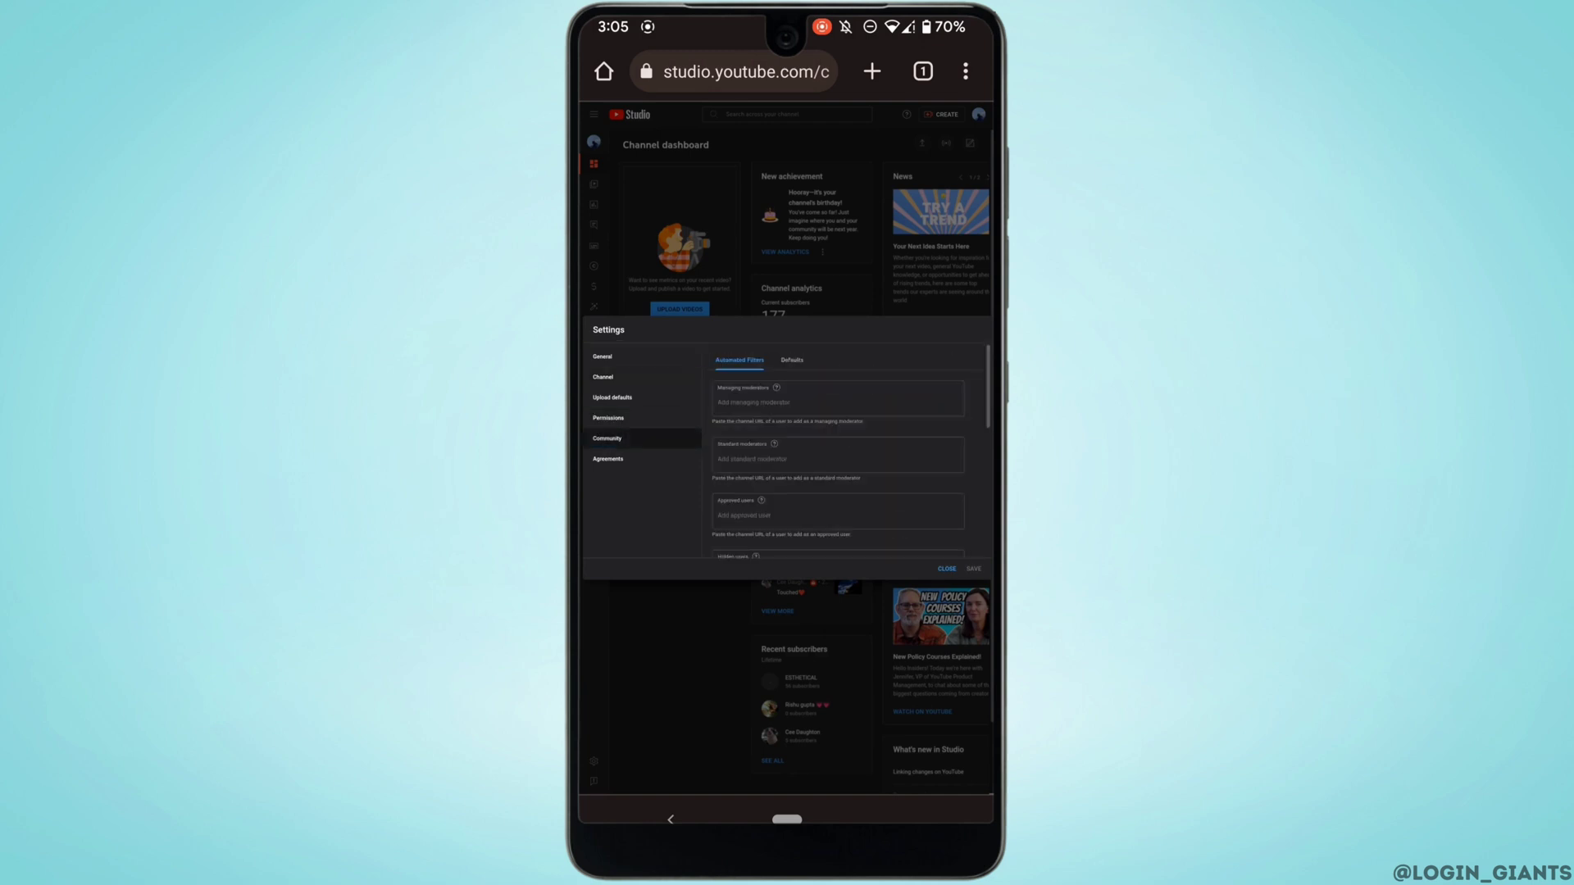
scroll(921, 447, down, 3)
scroll(922, 446, down, 2)
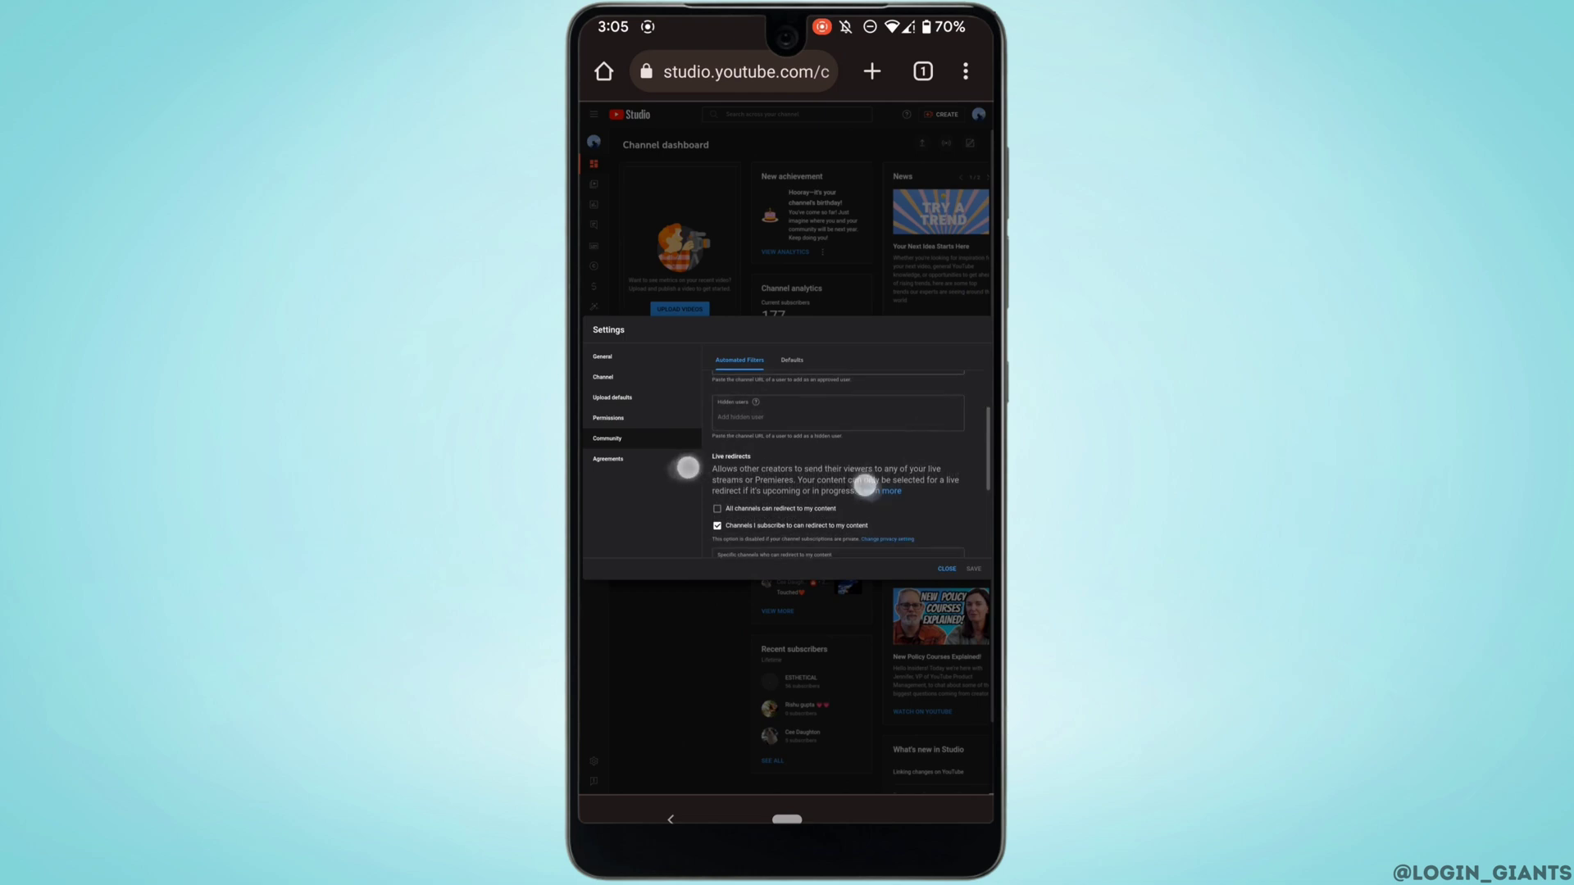
scroll(843, 544, up, 1)
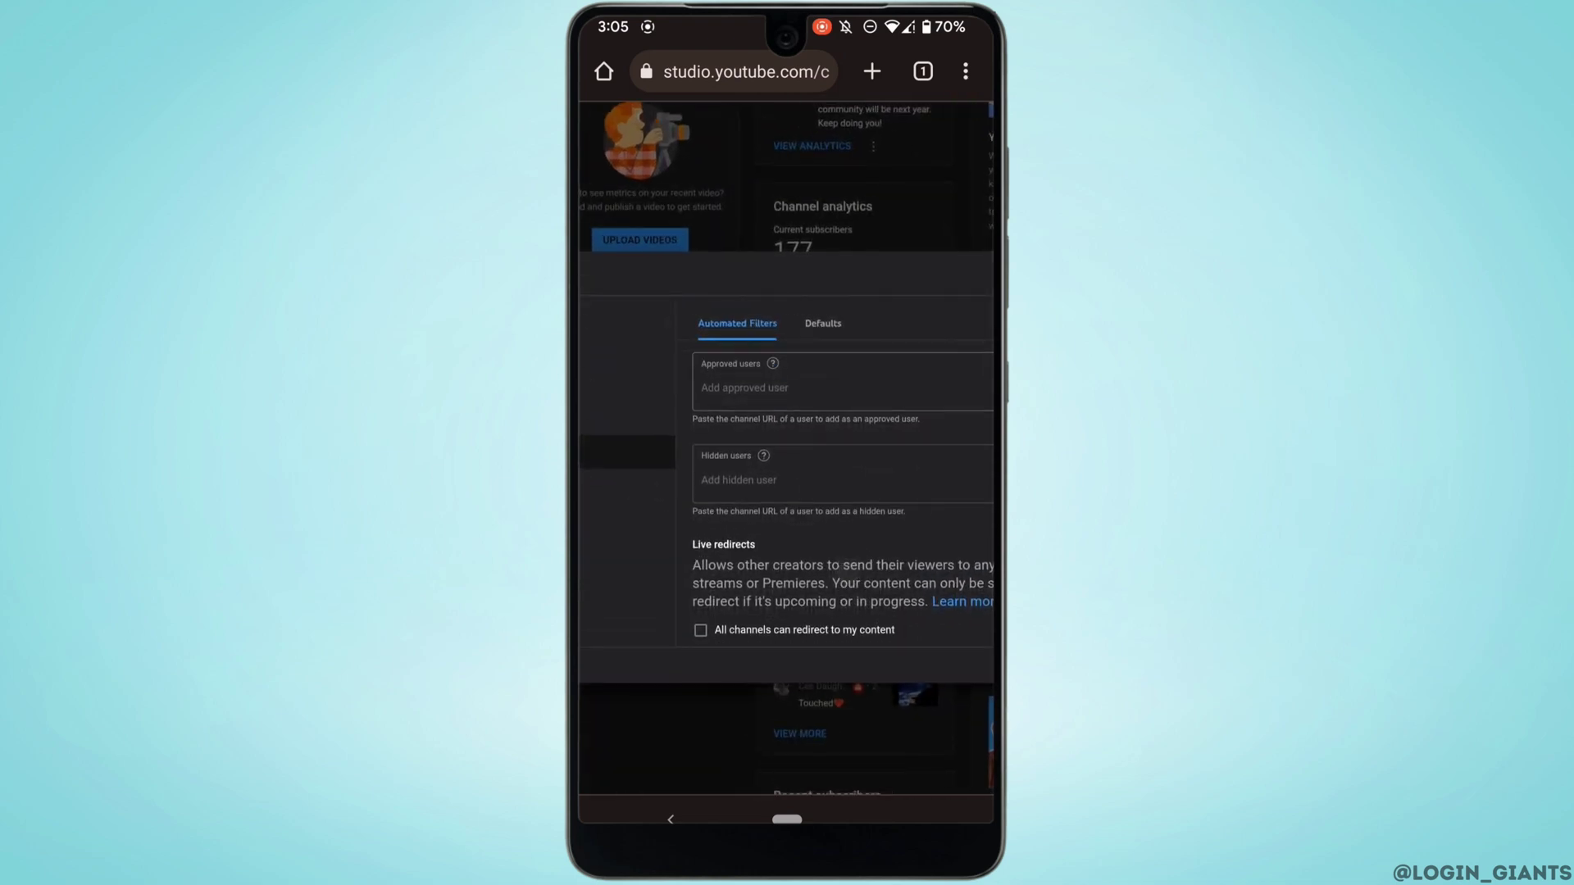